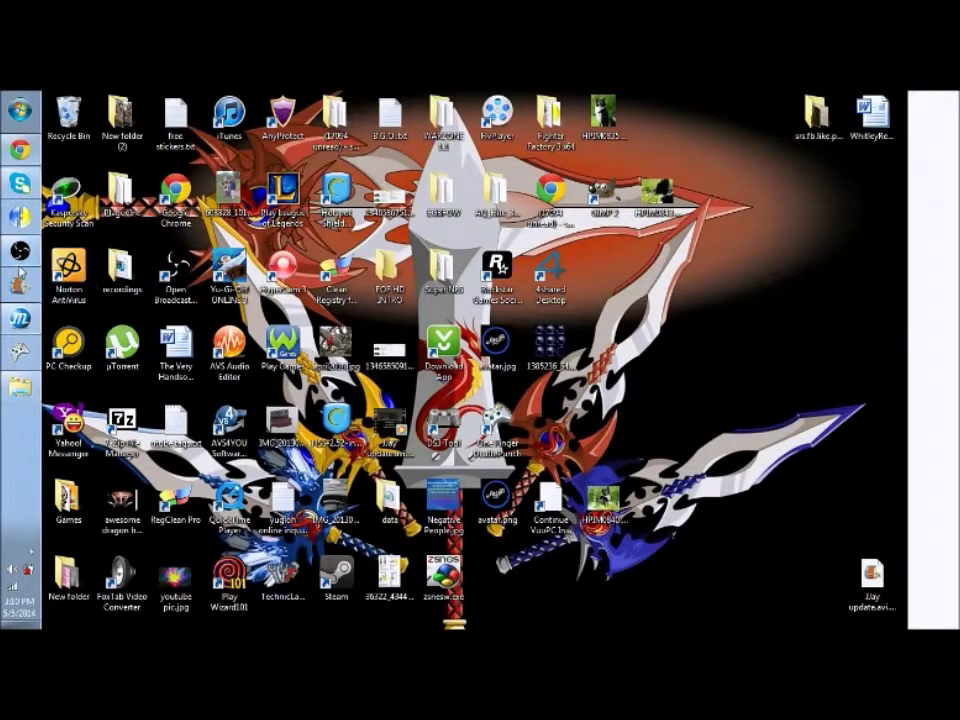
left_click(19, 249)
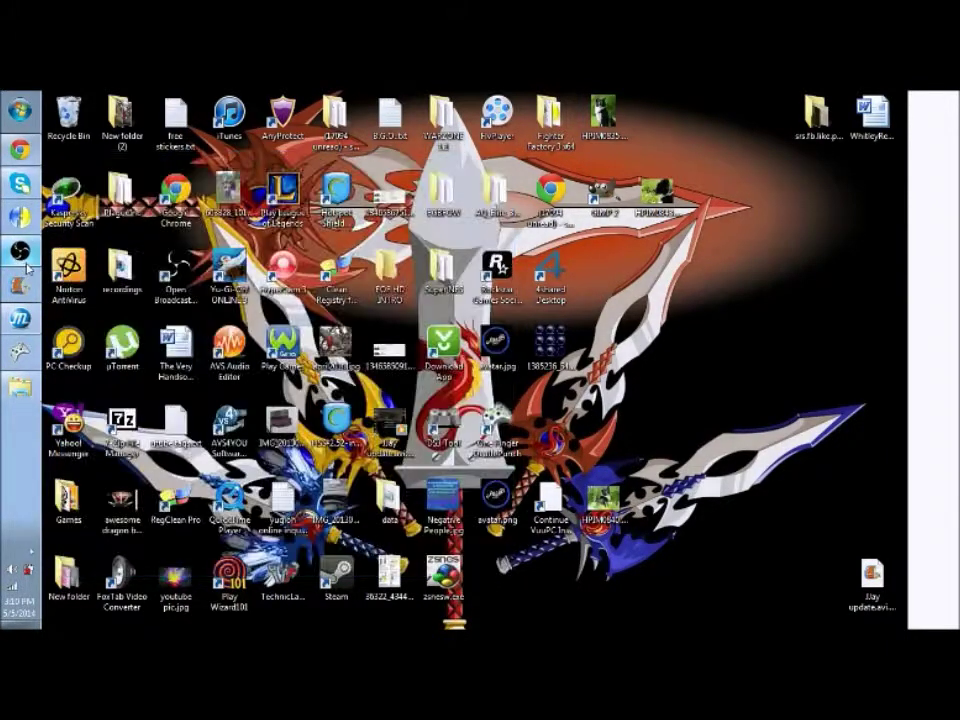
left_click(19, 249)
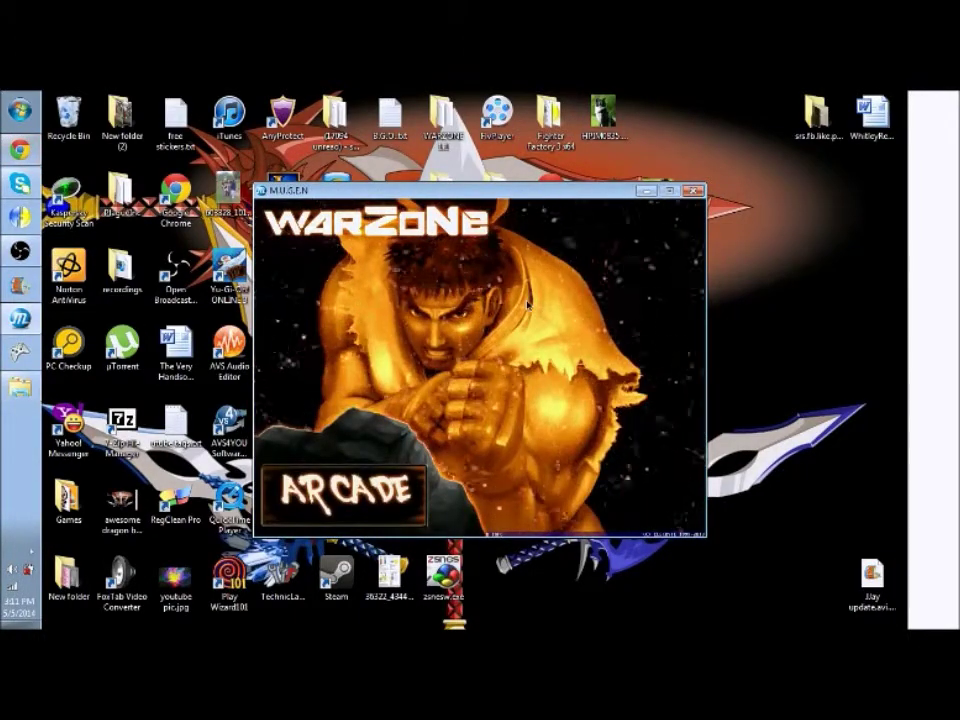
Step: Enter the Watch mode of the WarZone game to reach its character selection
key("Up")
key("Up")
key("Up")
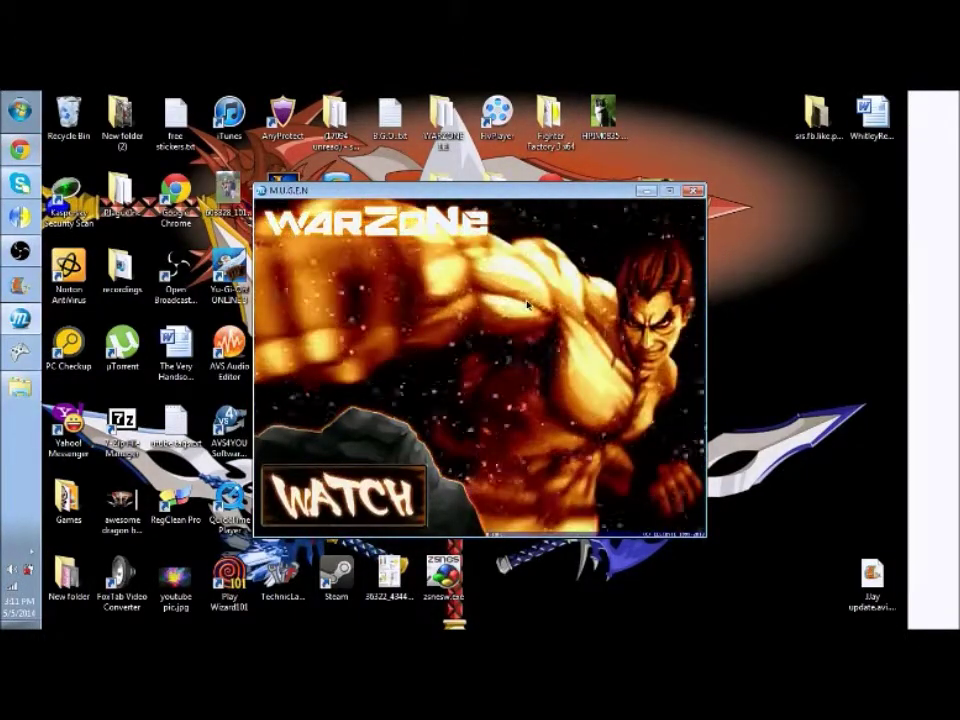
key("Return")
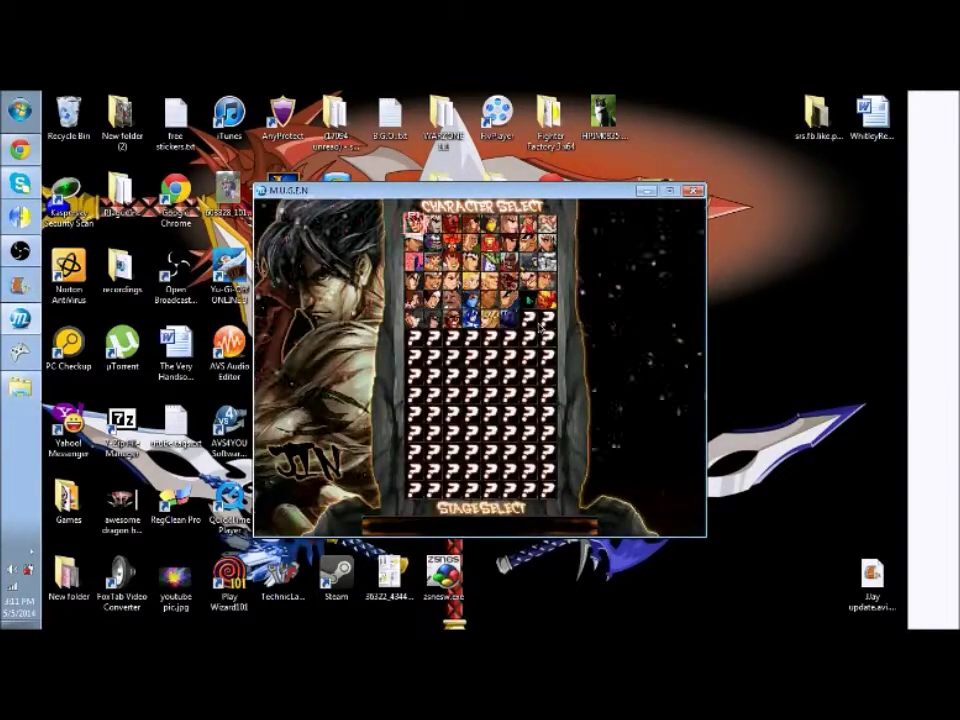
Step: Watch a match of Shin Akuma against Gouken on a random stage to check Shin Akuma's colours, and quit the game
key("Right")
key("Right")
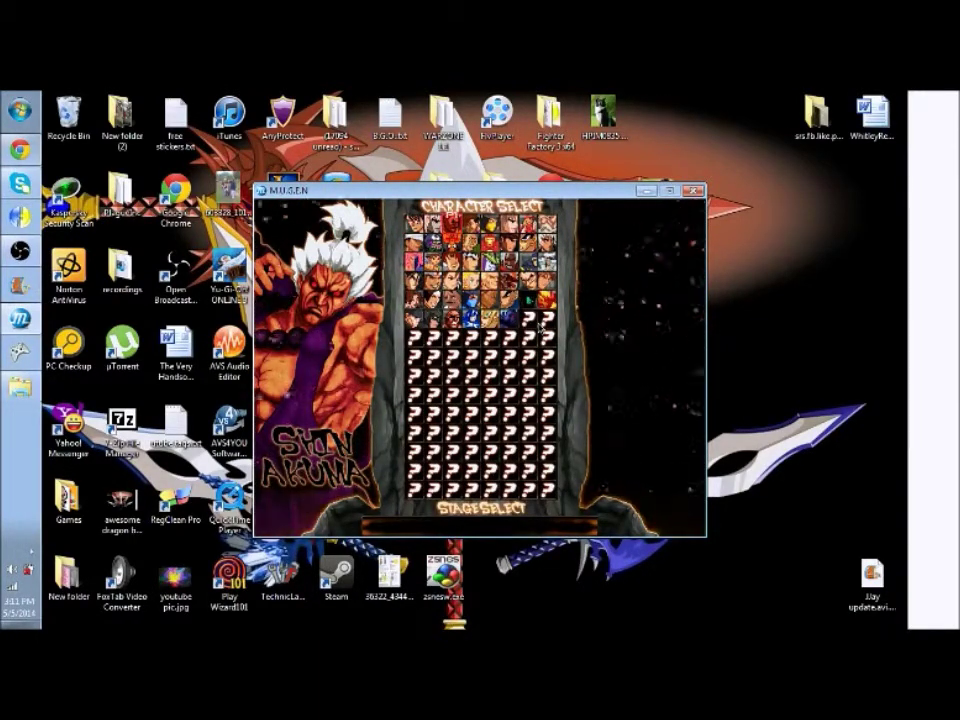
key("Return")
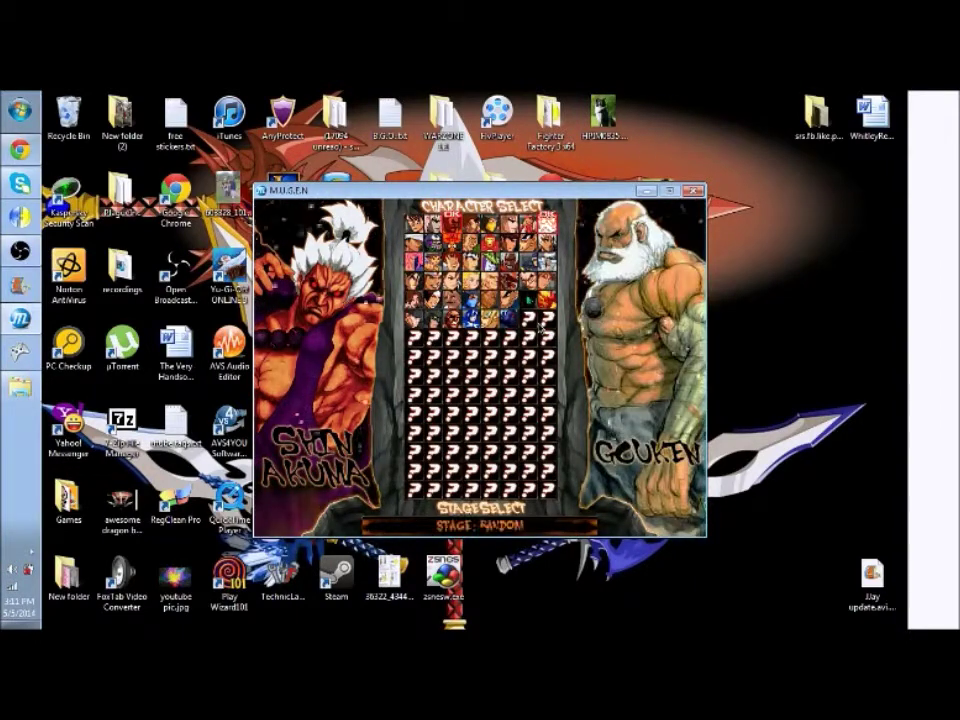
key("Return")
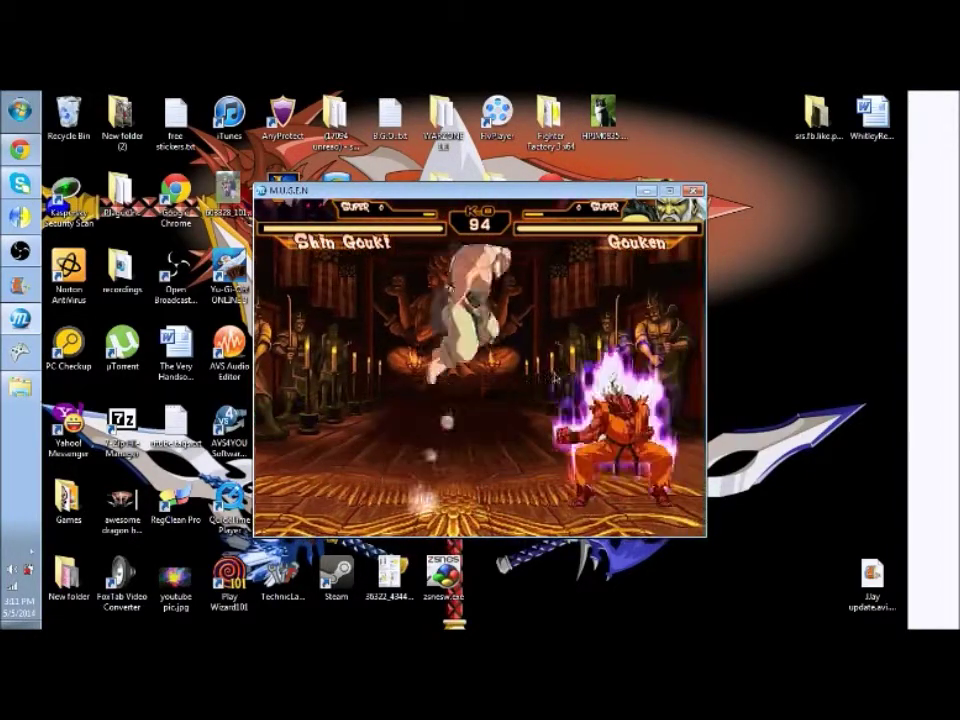
key("Escape")
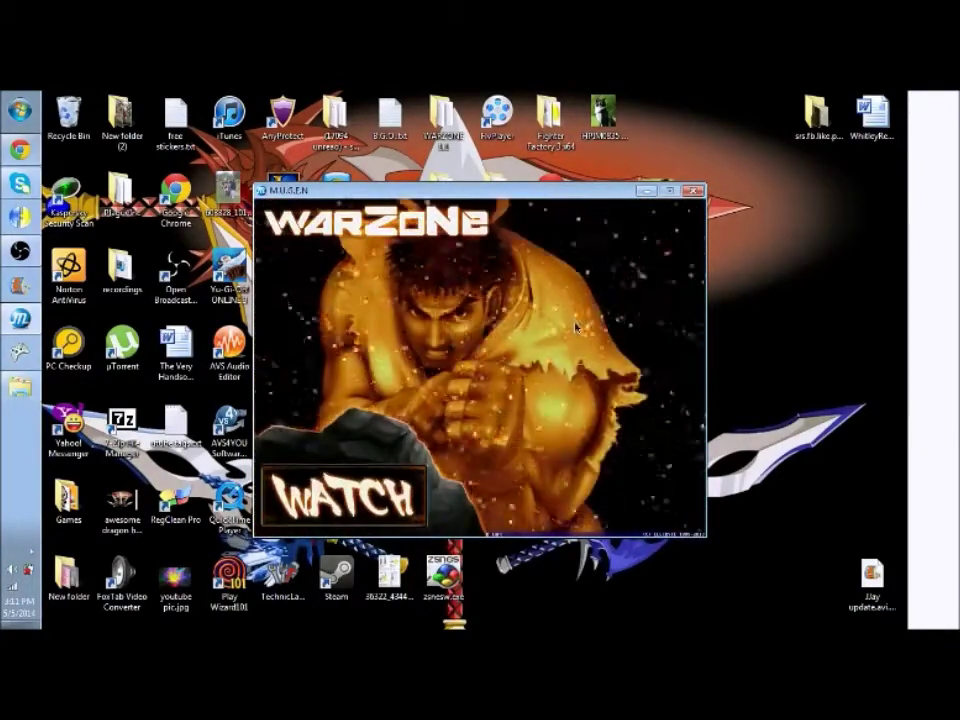
key("Escape")
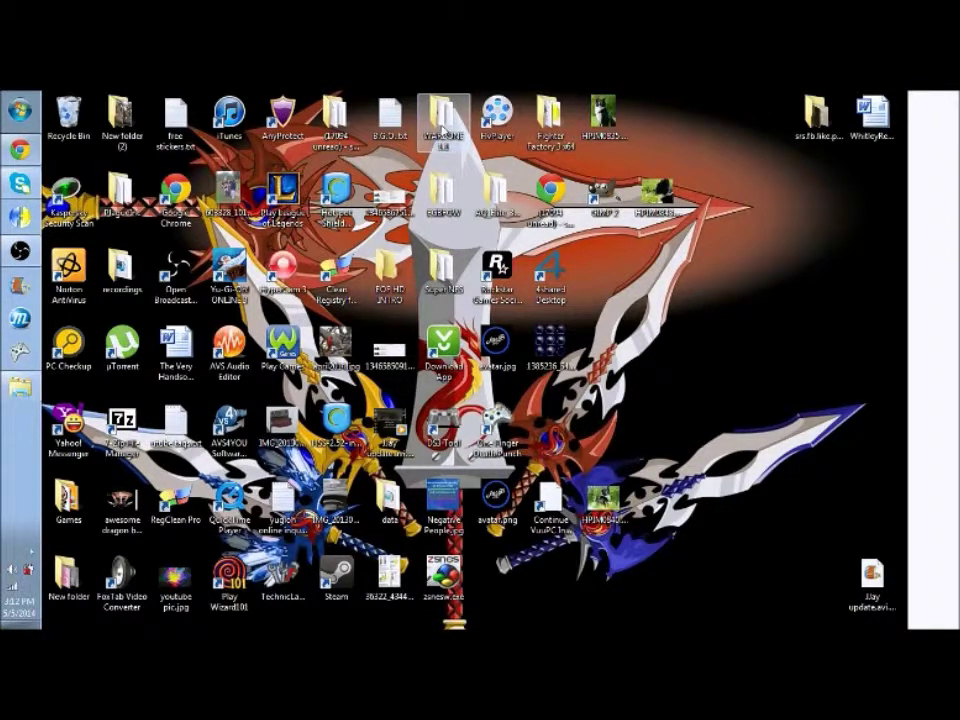
Step: Open ShinGouki.def from the ShinGouki.def folder inside chars of the WARZONE 1.1 desktop folder
double_click(442, 112)
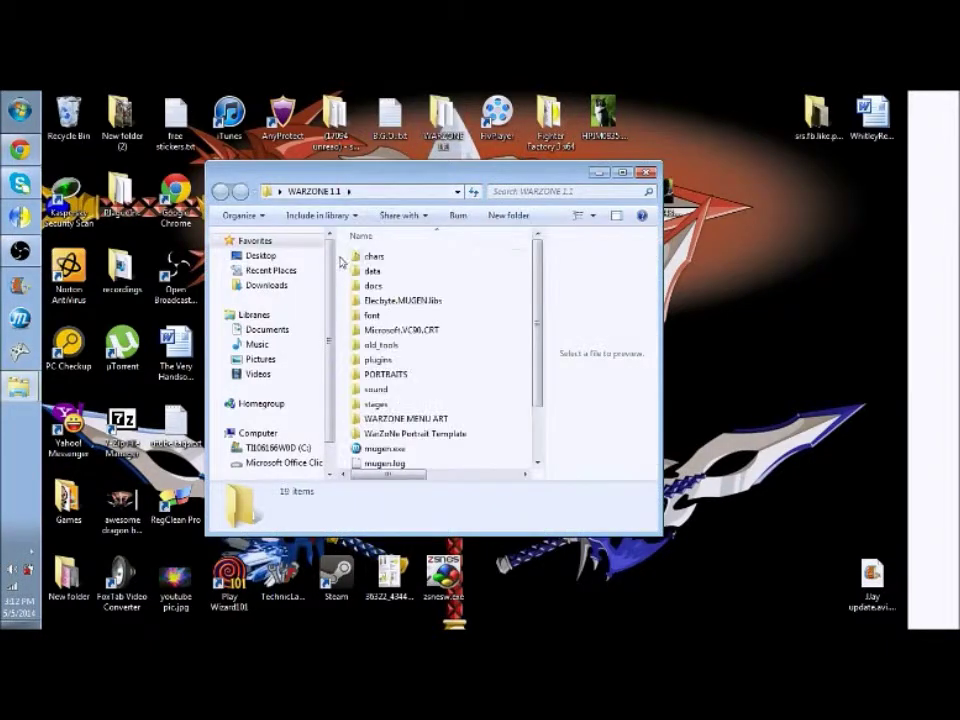
double_click(374, 258)
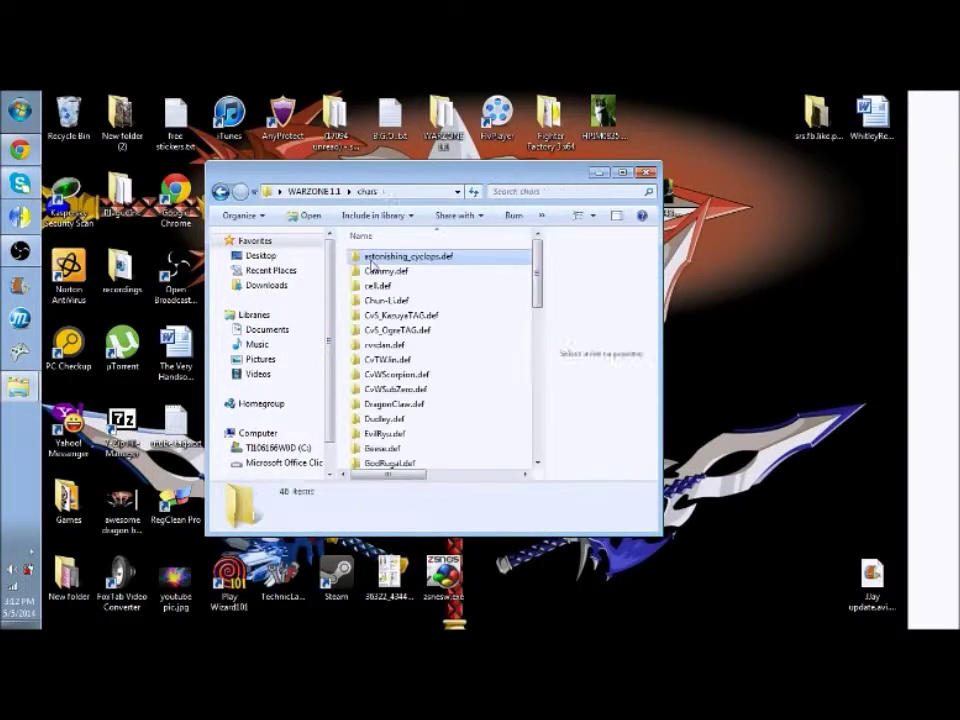
left_click(372, 258)
scroll(446, 362, "down", 5)
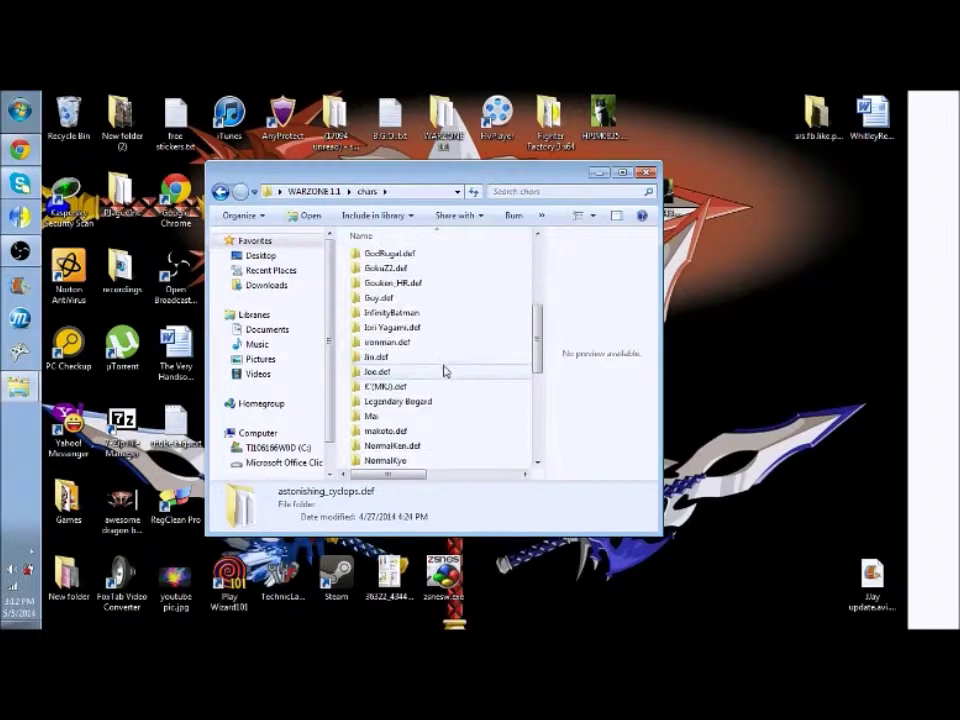
scroll(444, 371, "down", 3)
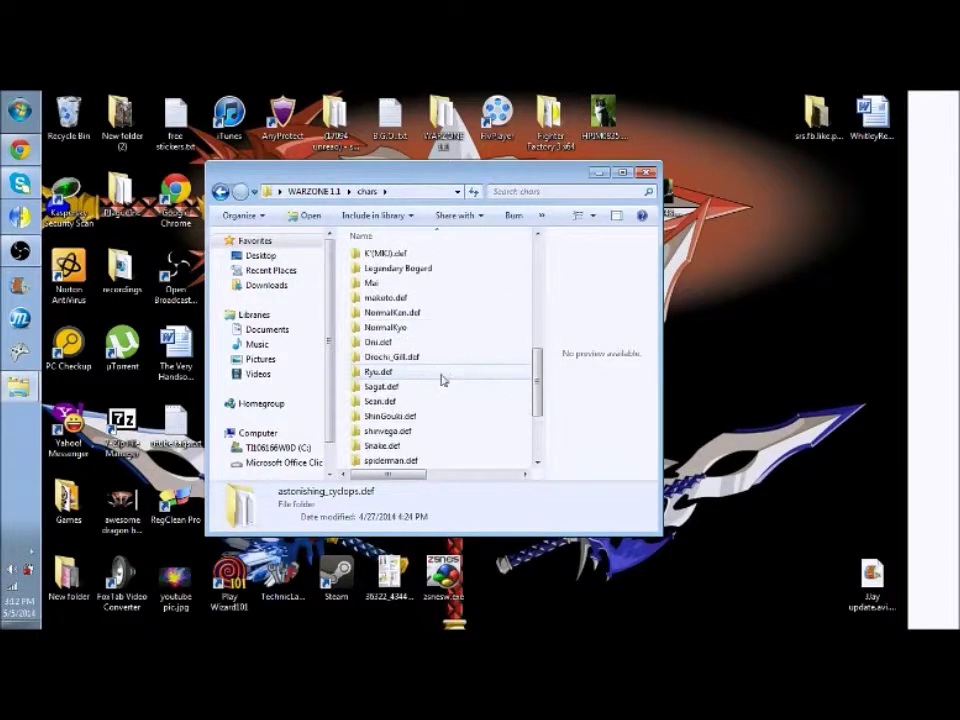
double_click(418, 421)
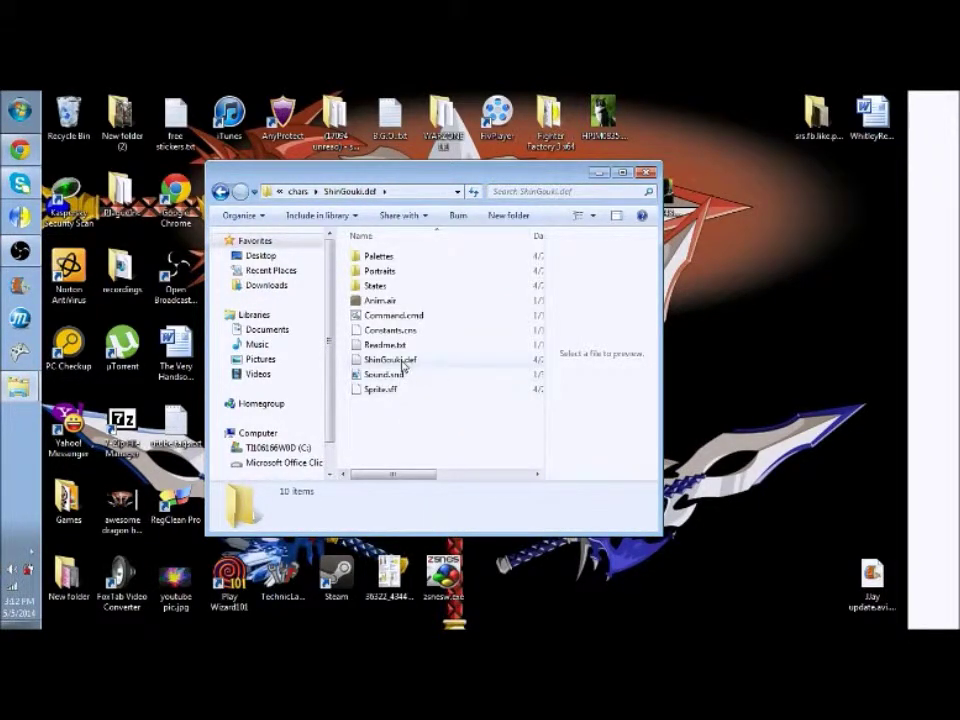
double_click(401, 362)
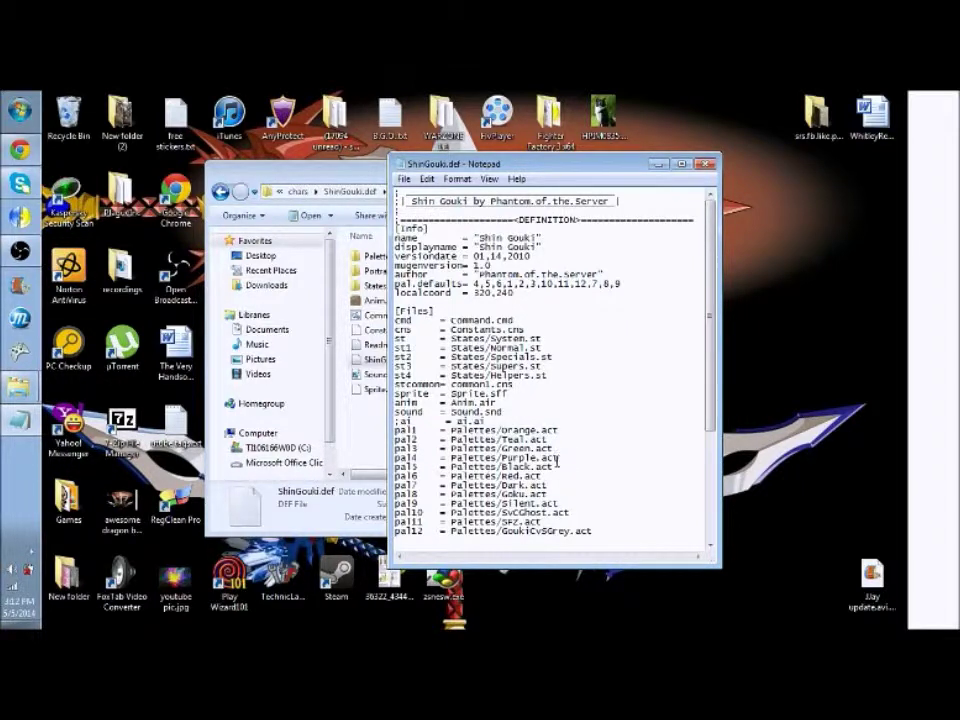
Step: Copy Purple.act from the pal4 line and replace the palette file name on the pal1 line with it
left_click_drag(557, 461, 503, 459)
right_click(517, 261)
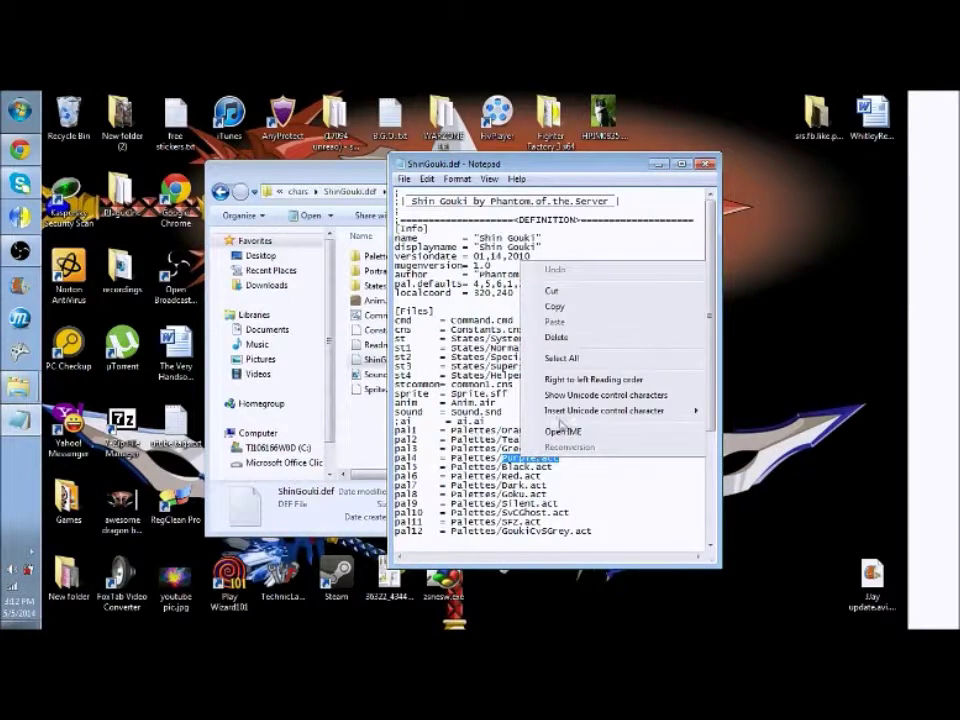
left_click(557, 307)
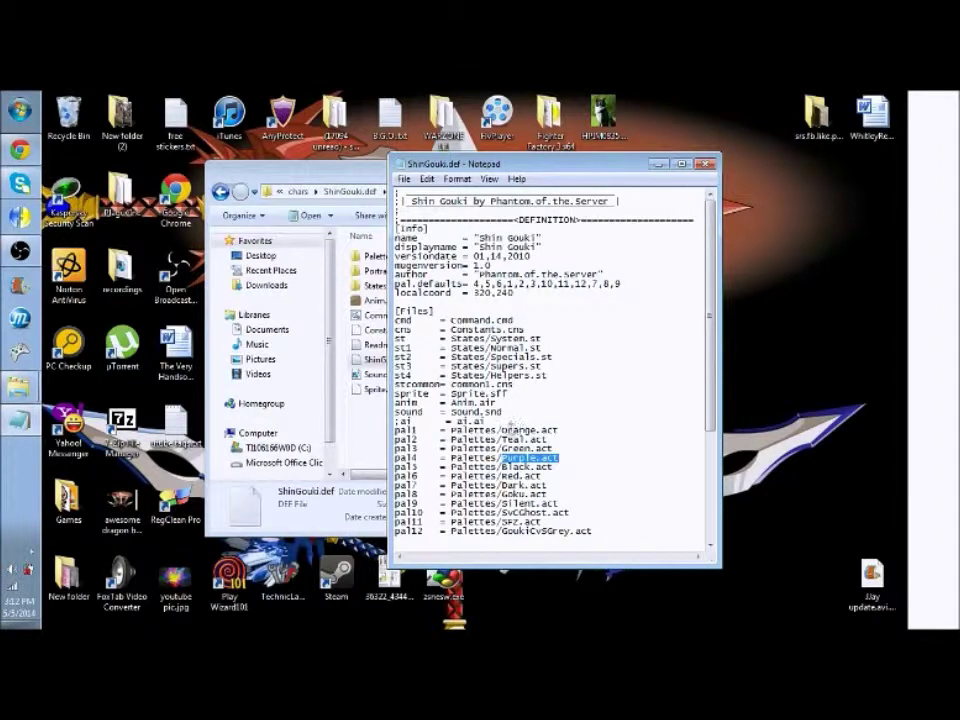
left_click_drag(501, 430, 558, 433)
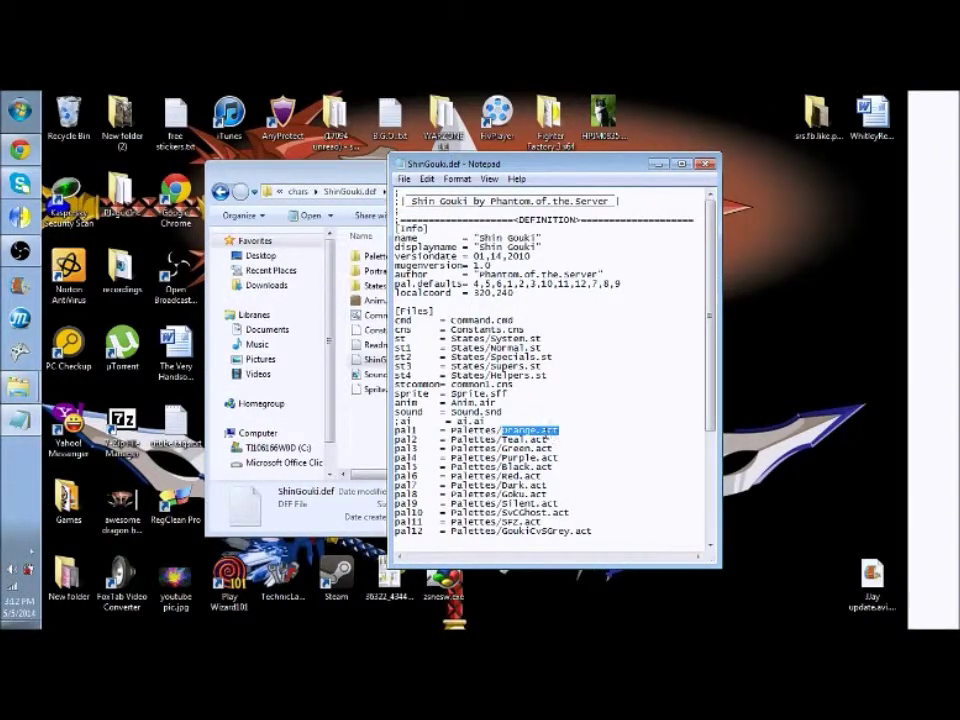
right_click(548, 435)
left_click(578, 493)
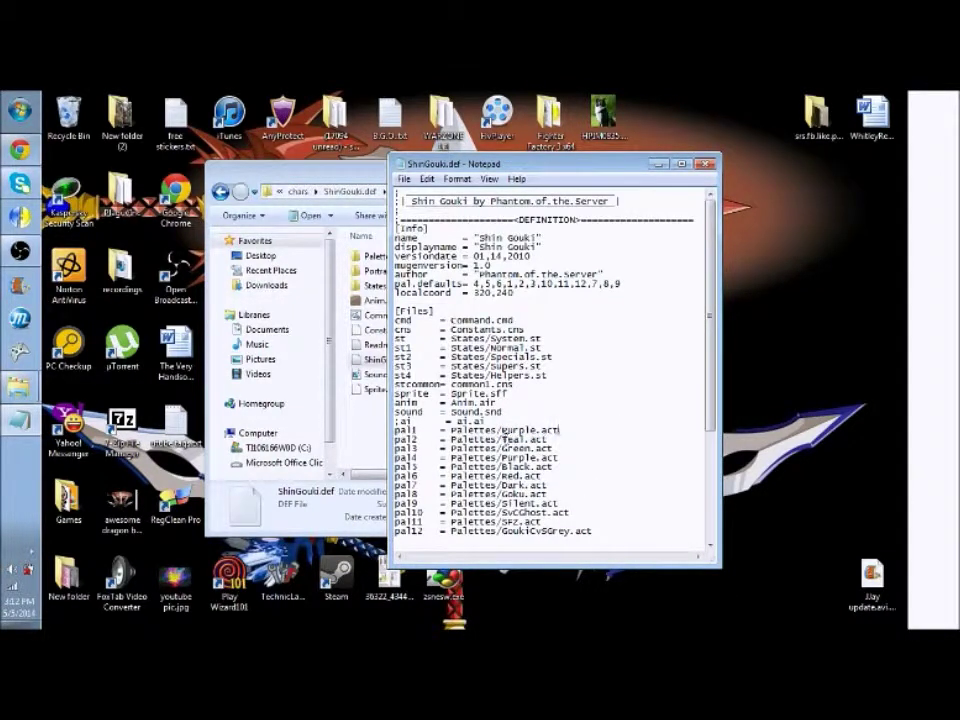
Step: Replace the palette file names on the pal2 and pal3 lines with the copied Purple.act
left_click_drag(500, 440, 552, 440)
right_click(540, 446)
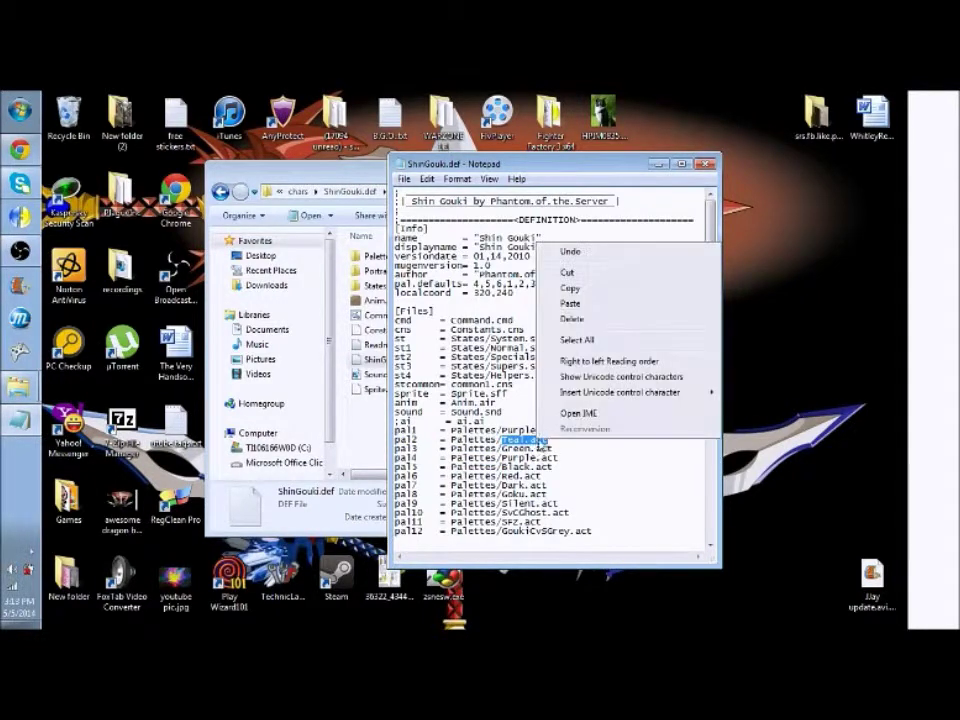
left_click(598, 306)
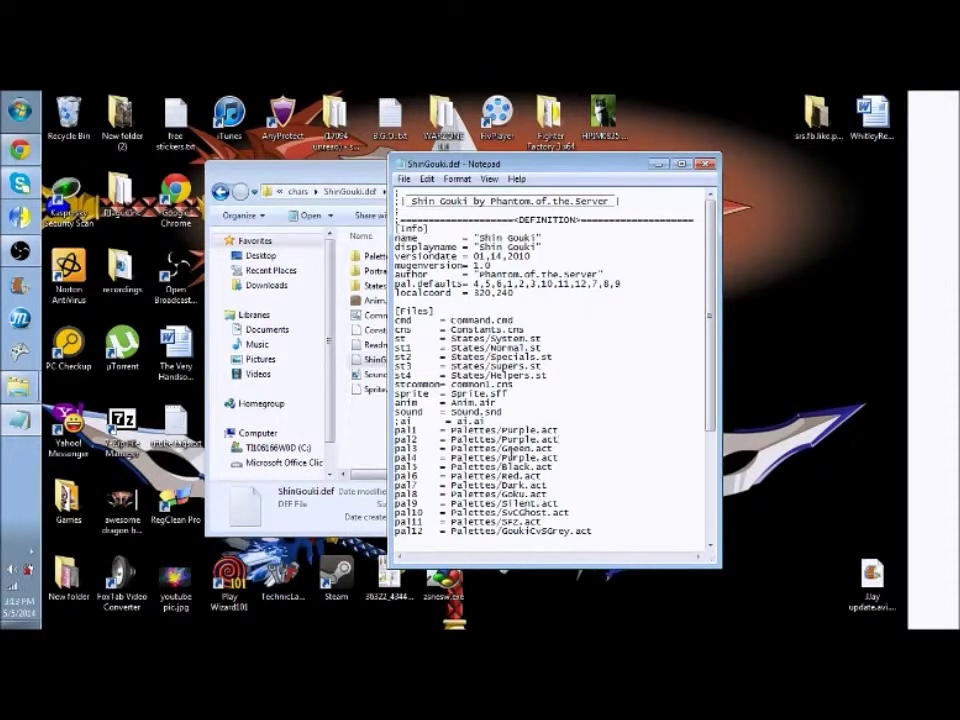
left_click_drag(506, 449, 553, 449)
right_click(553, 449)
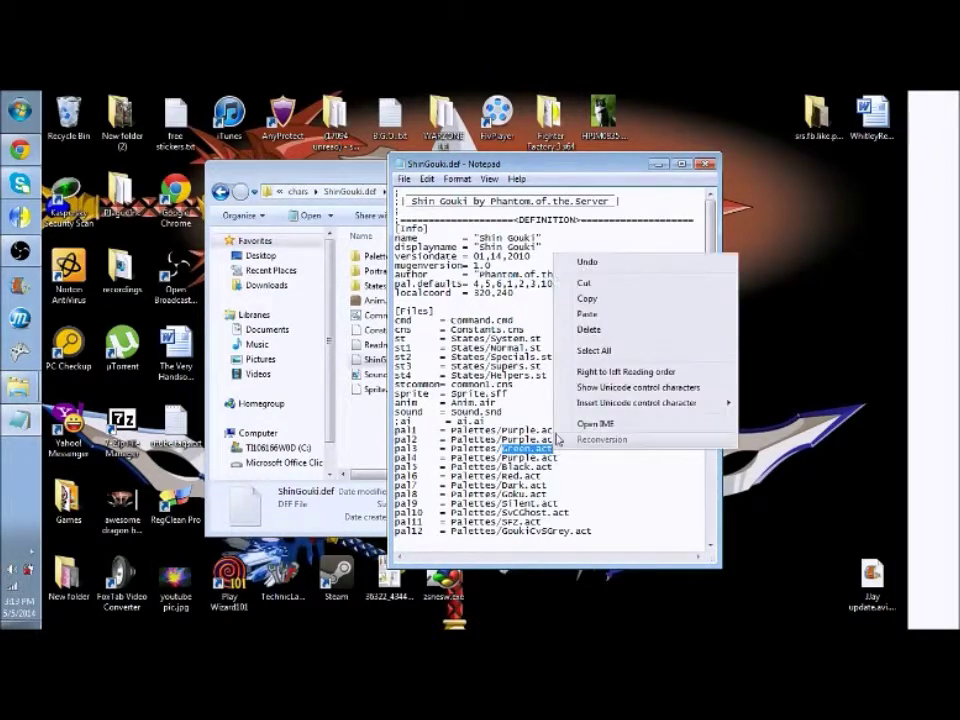
left_click(589, 314)
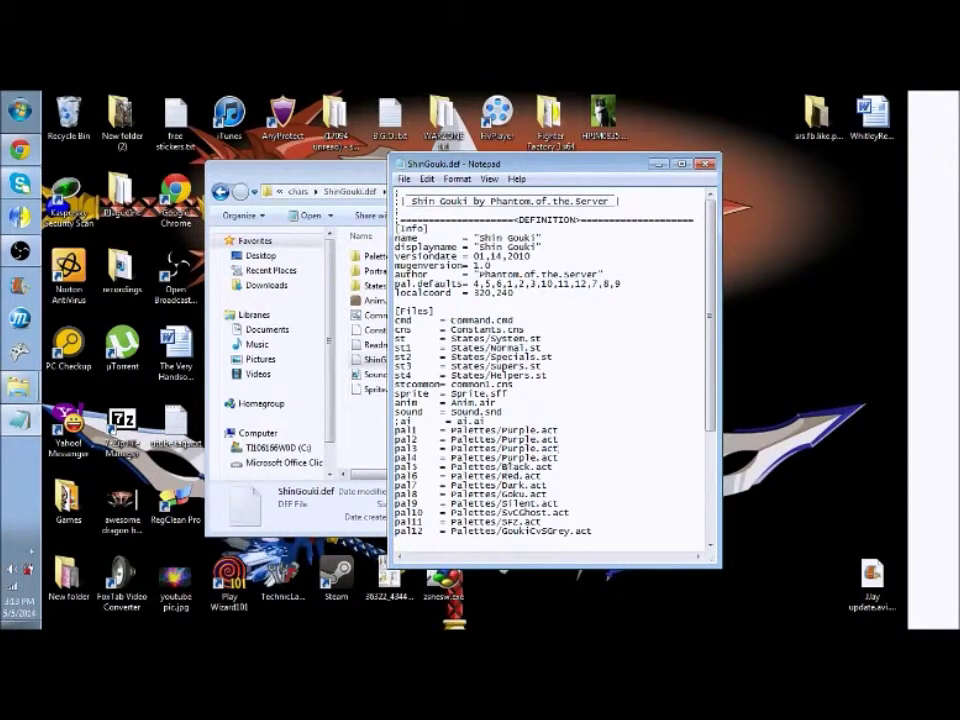
Step: Replace the palette file names on the pal5 and pal6 lines with the copied Purple.act
left_click_drag(501, 467, 550, 469)
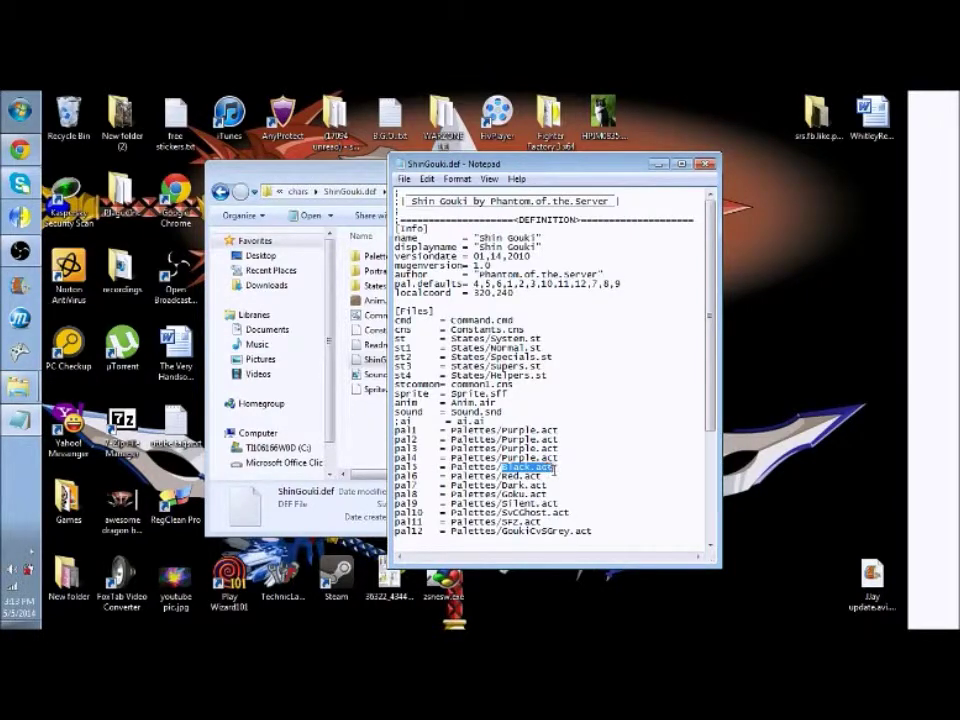
right_click(550, 469)
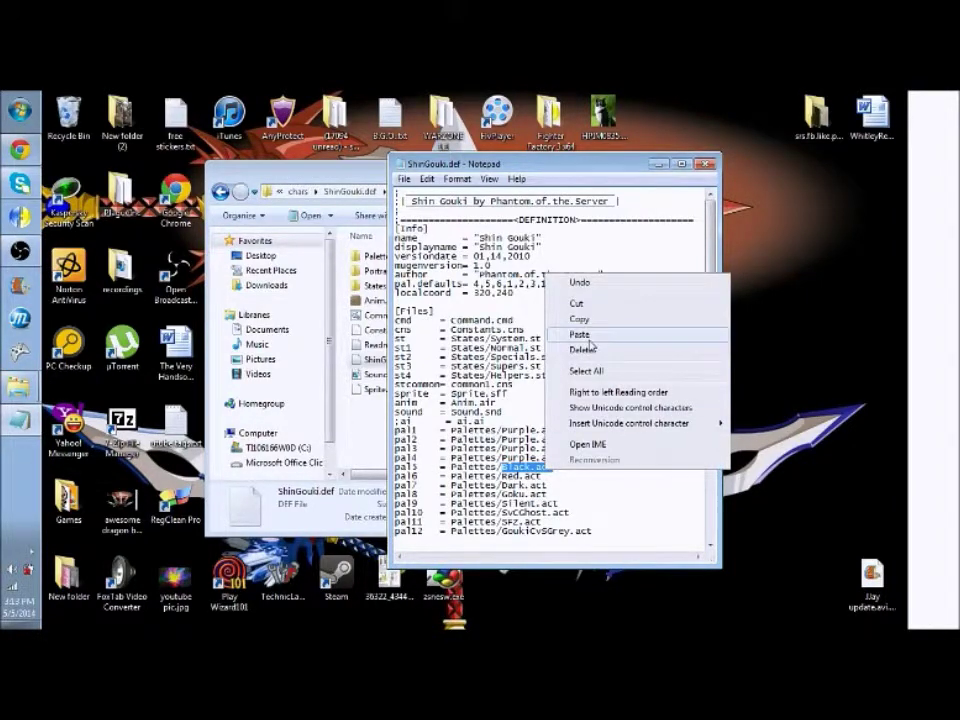
left_click(580, 343)
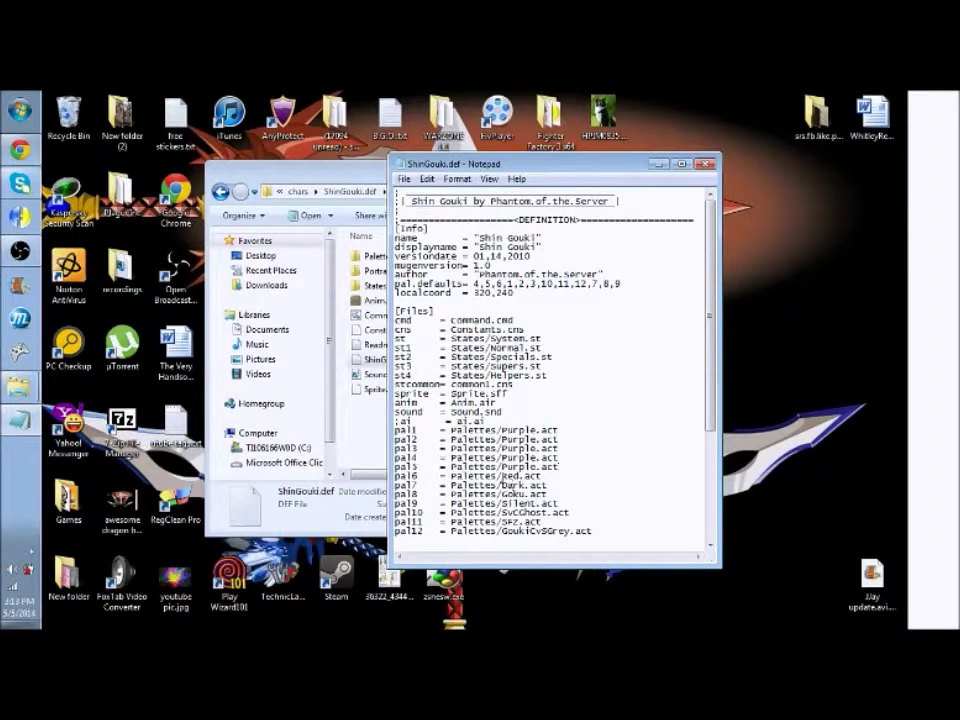
left_click_drag(502, 477, 542, 477)
right_click(537, 476)
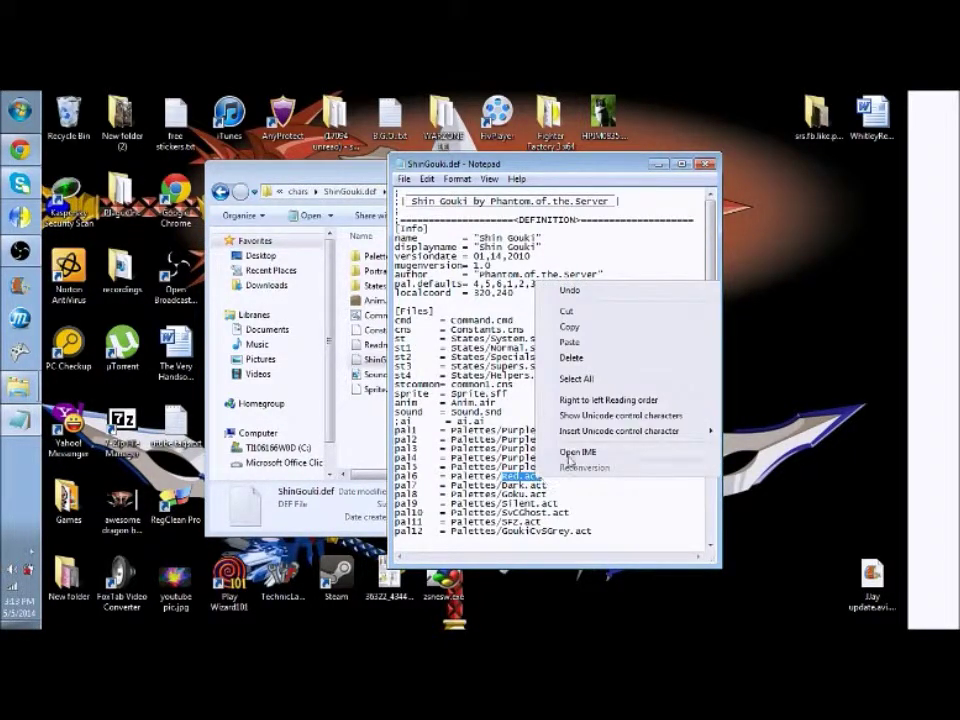
left_click(571, 343)
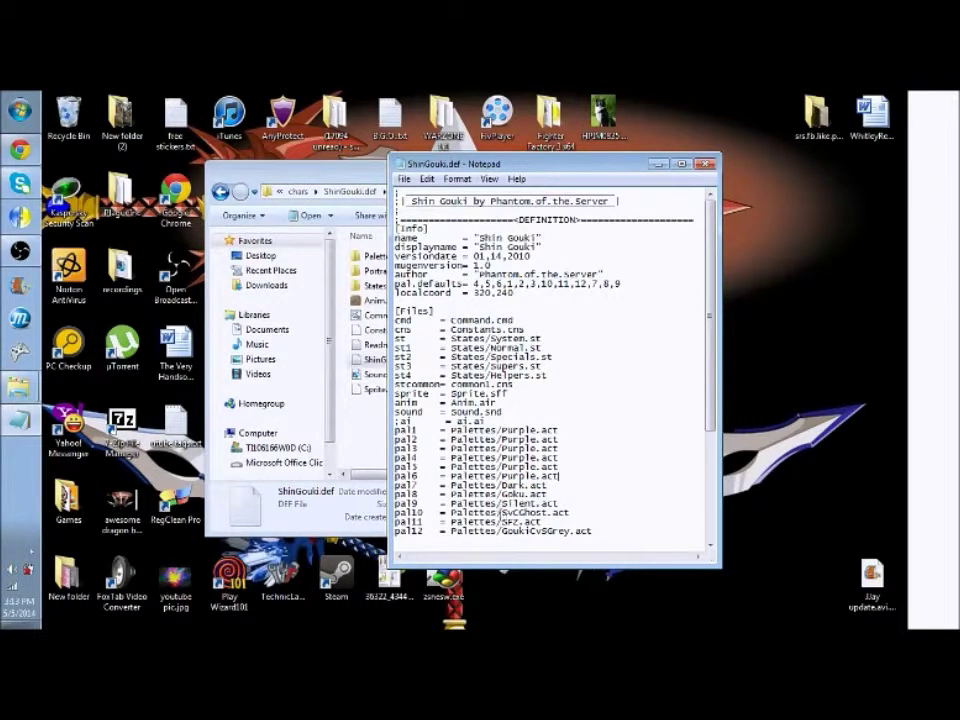
Step: Replace the palette file name on the pal8 line with the copied Purple.act
double_click(530, 496)
right_click(547, 494)
left_click(578, 359)
scroll(605, 386, "down", 1)
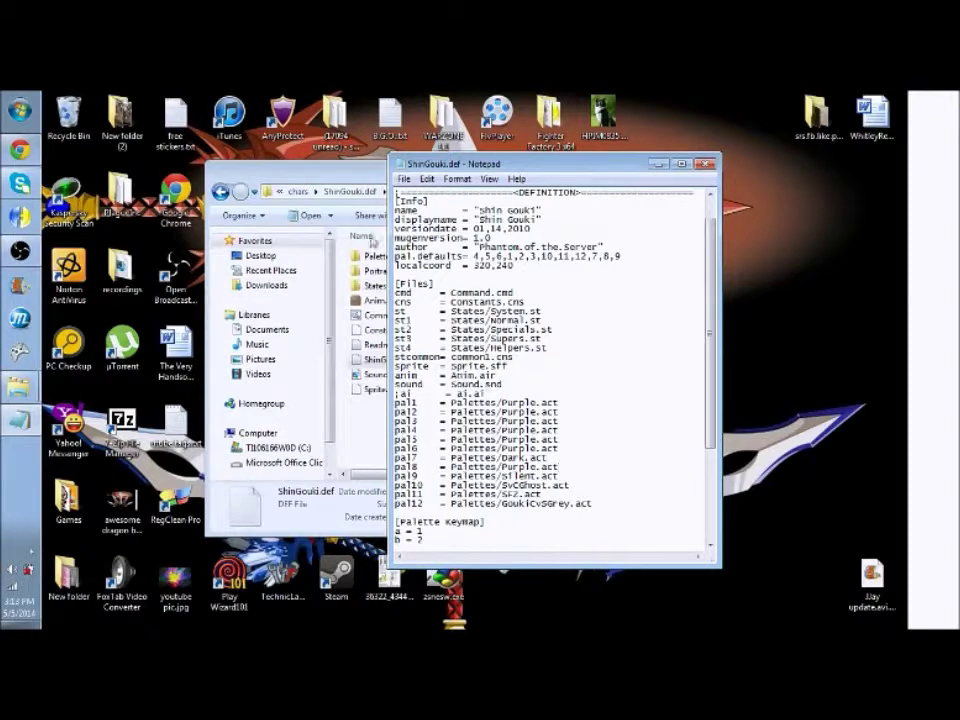
Step: Save ShinGouki.def and close both the file and its folder window
left_click(404, 181)
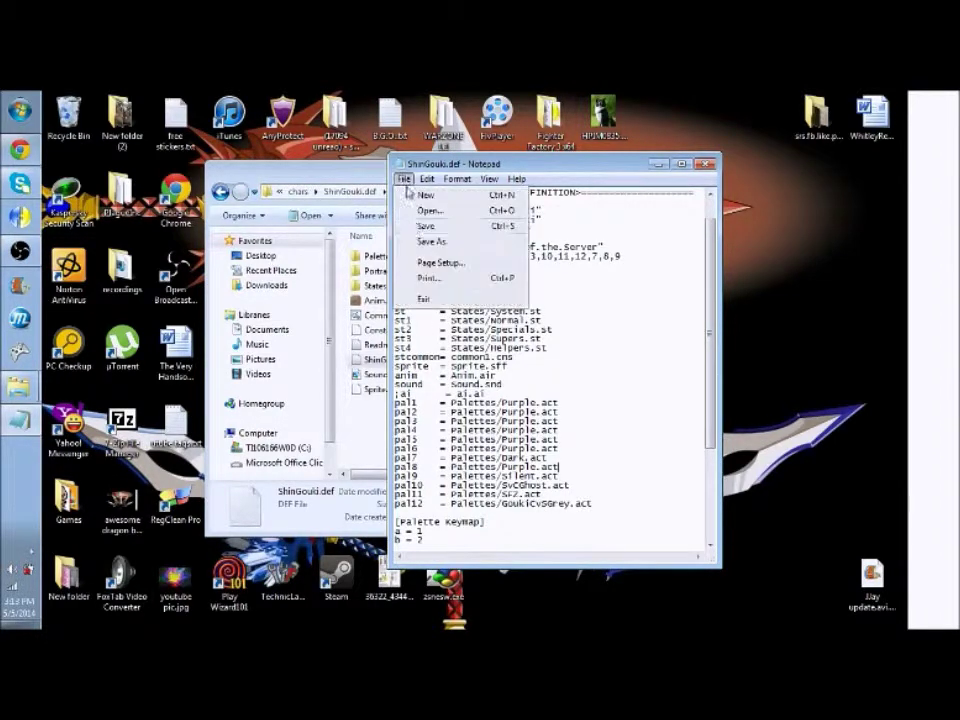
left_click(425, 226)
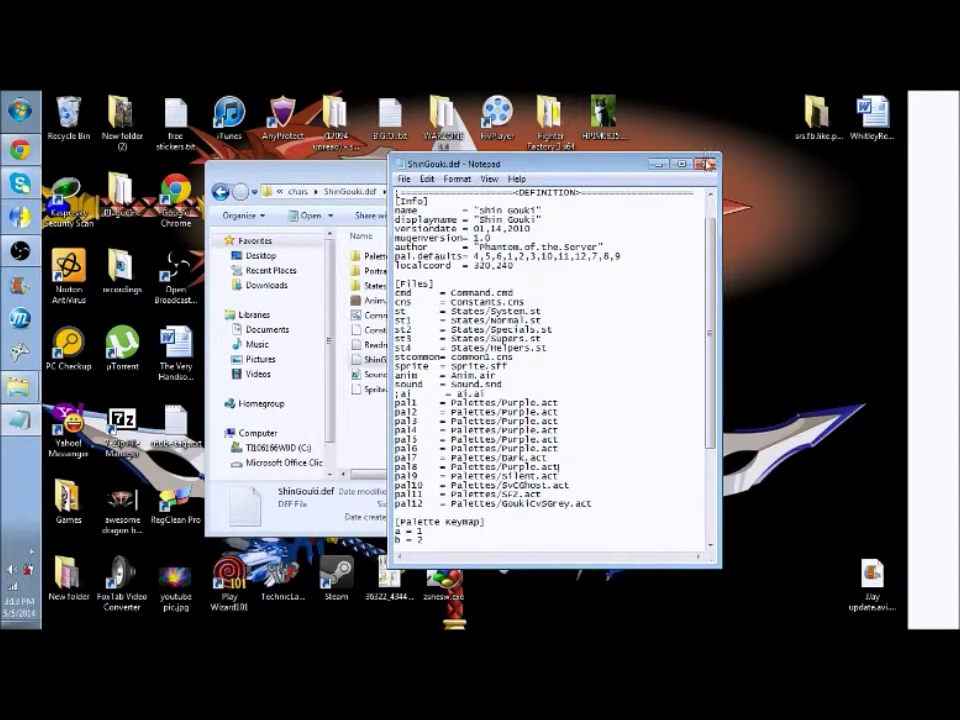
left_click(707, 163)
left_click(648, 170)
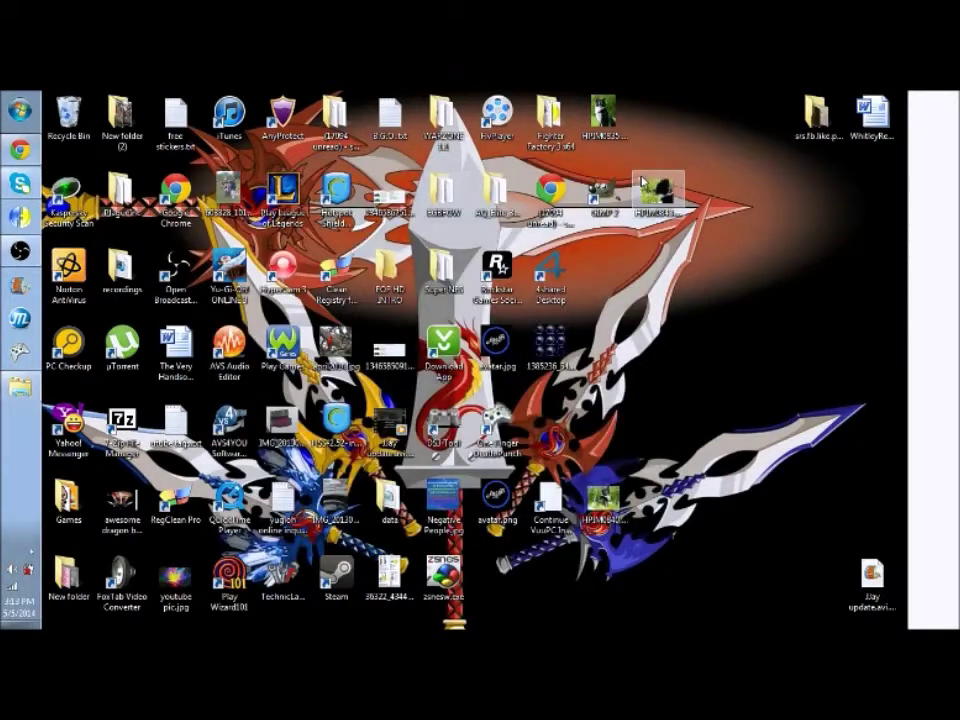
left_click(20, 252)
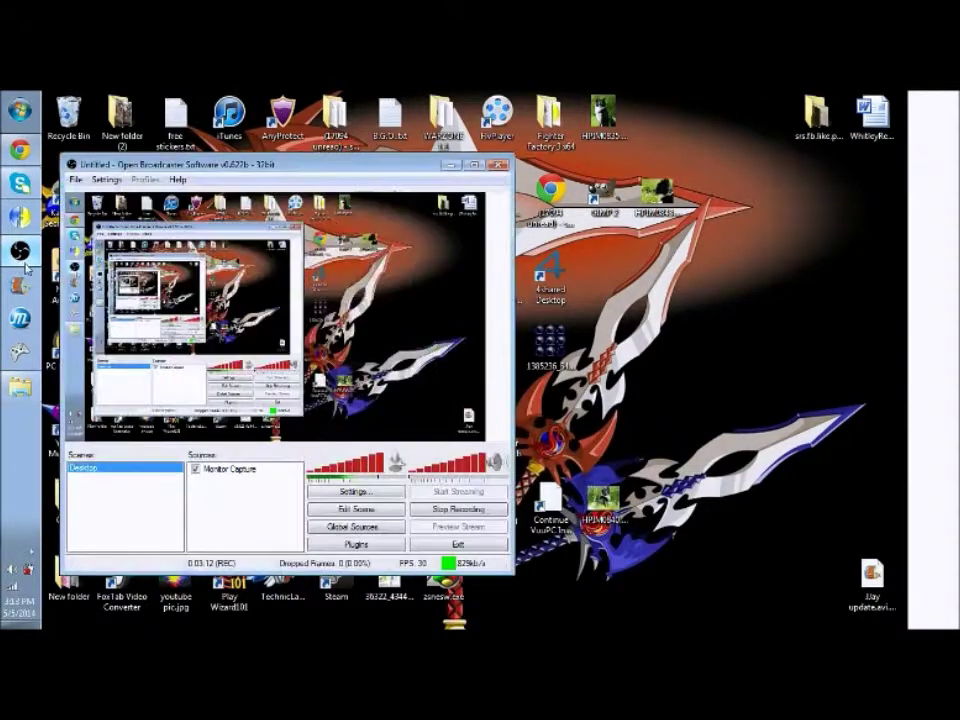
left_click(20, 252)
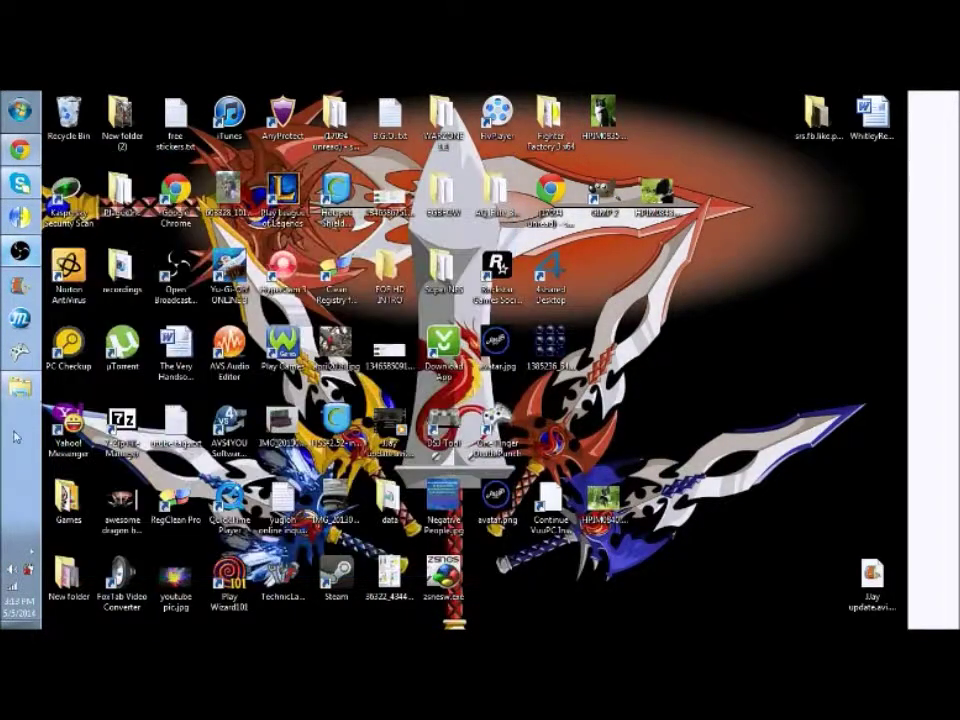
Step: Launch M.U.G.E.N, watch a Shin Akuma versus Gouken match to check the new palette, and return to the title screen
left_click(30, 322)
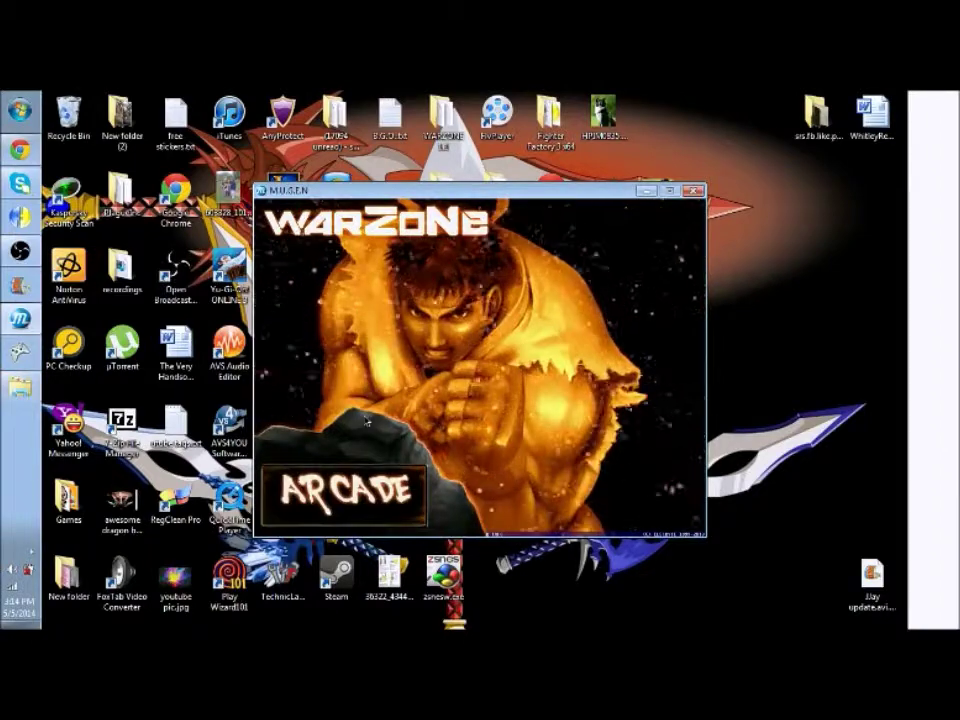
key("Down")
key("Down")
key("Down")
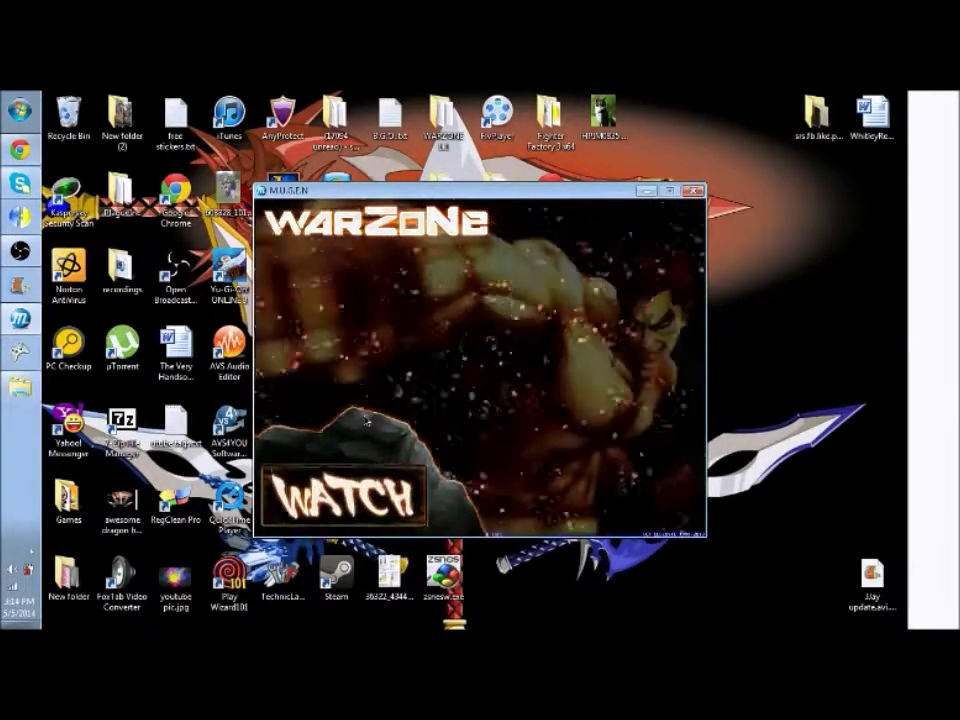
key("Return")
key("Return")
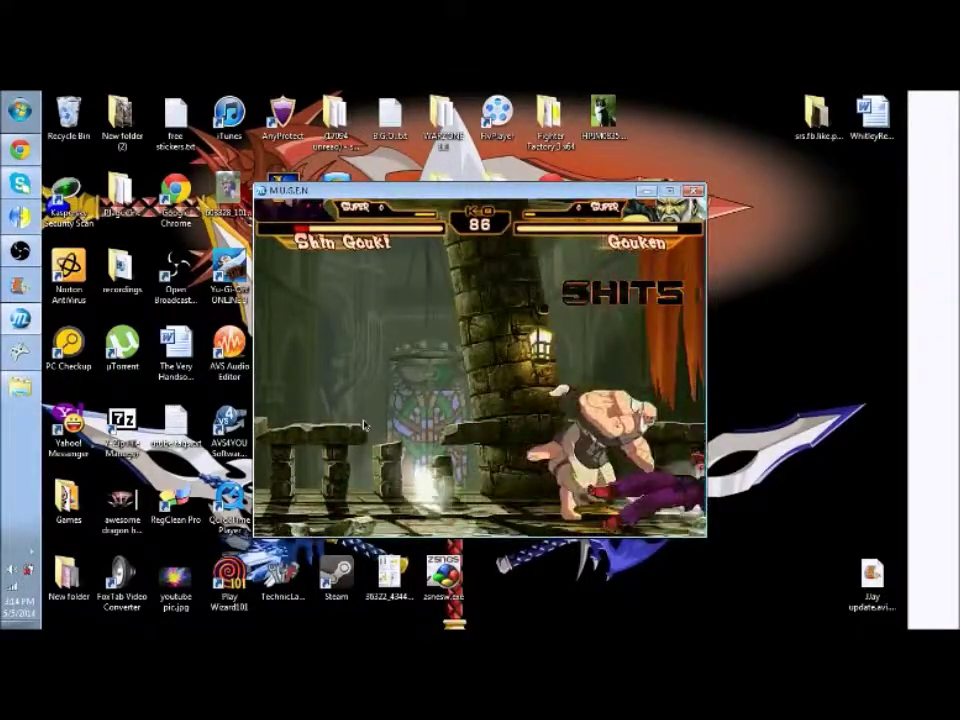
key("Escape")
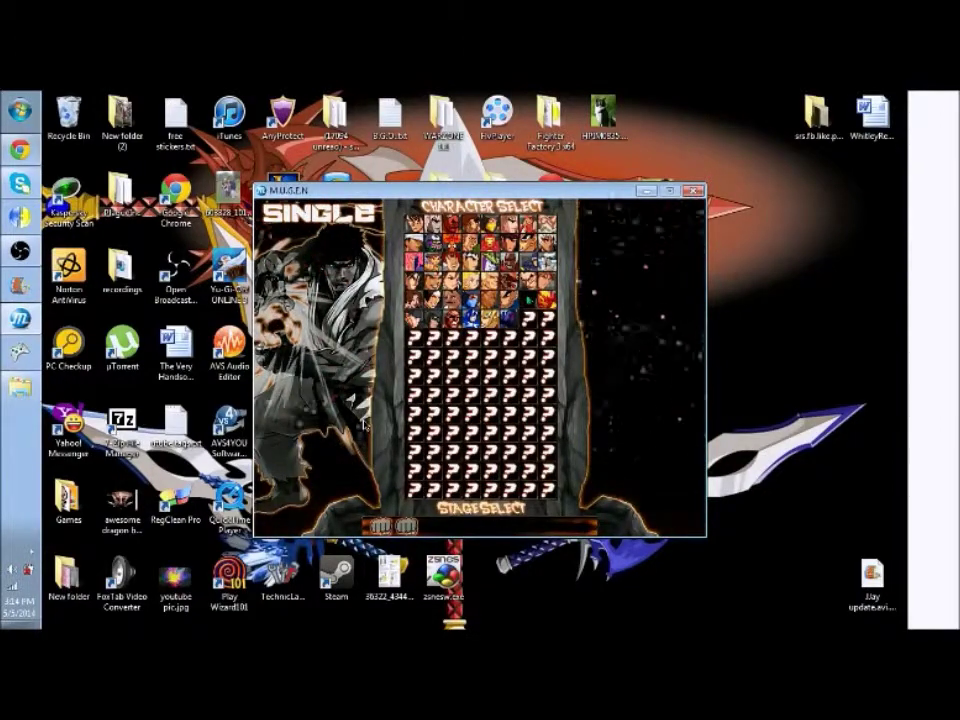
key("Escape")
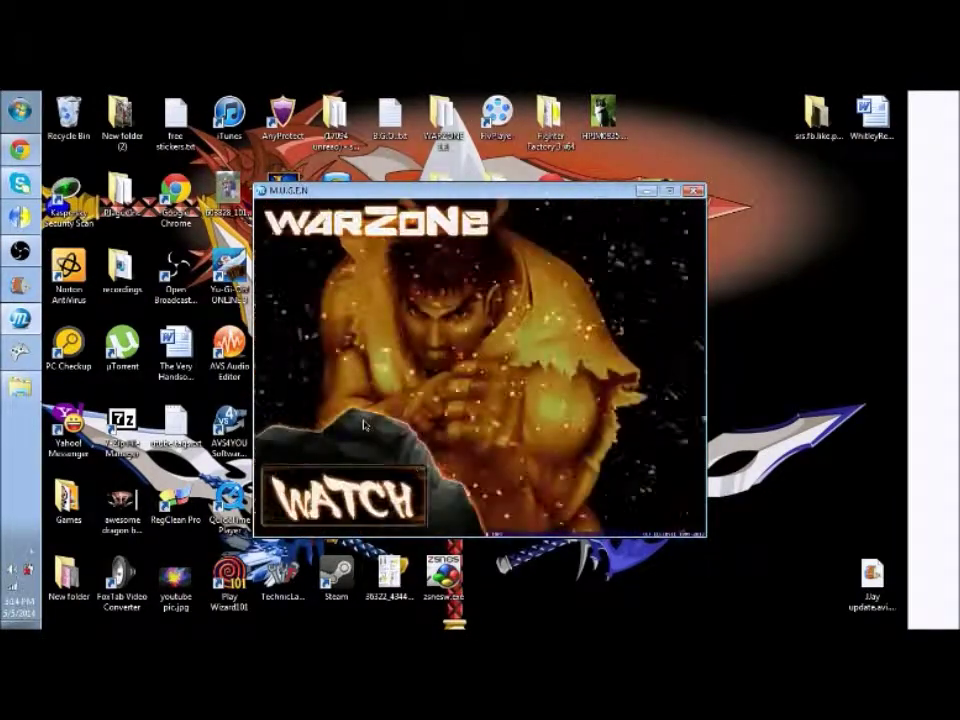